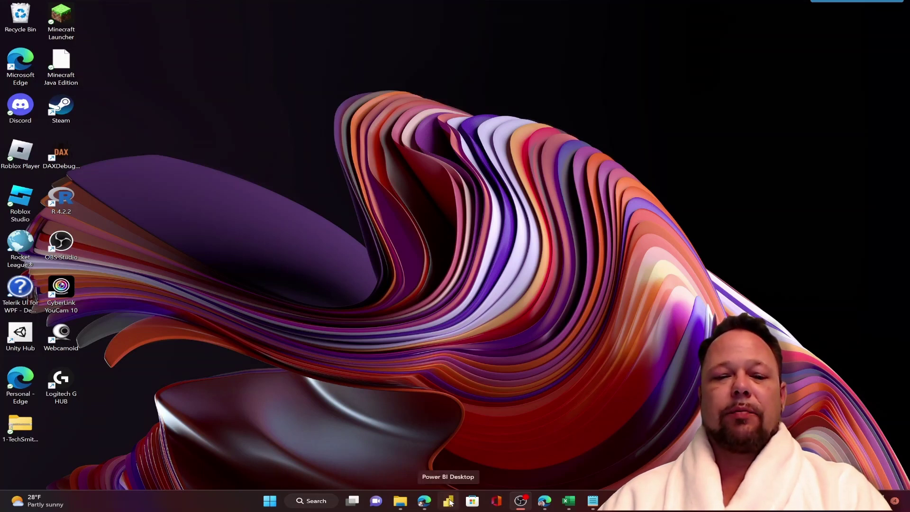
Launch Power BI Desktop to a blank untitled report, closing the stray Windows search for 'power bi'.
{"action": "left_click", "coordinate": [449, 501]}
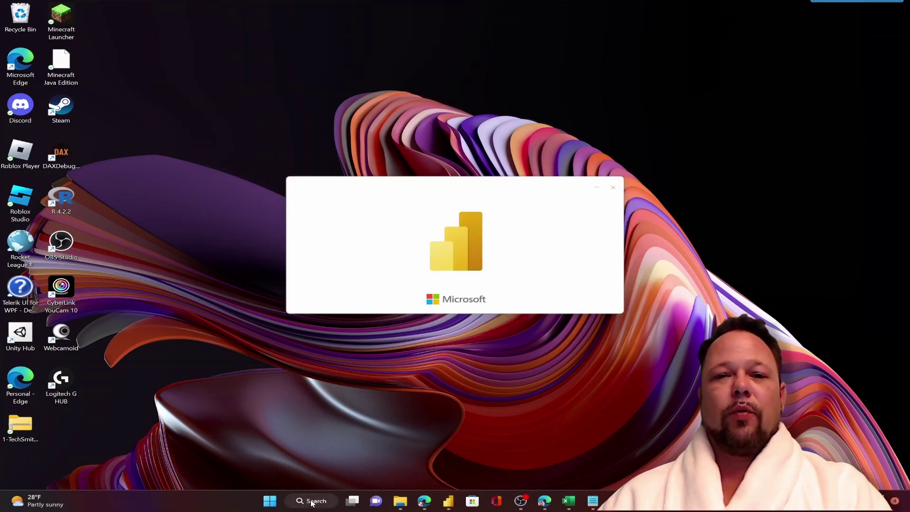
{"action": "left_click", "coordinate": [312, 502]}
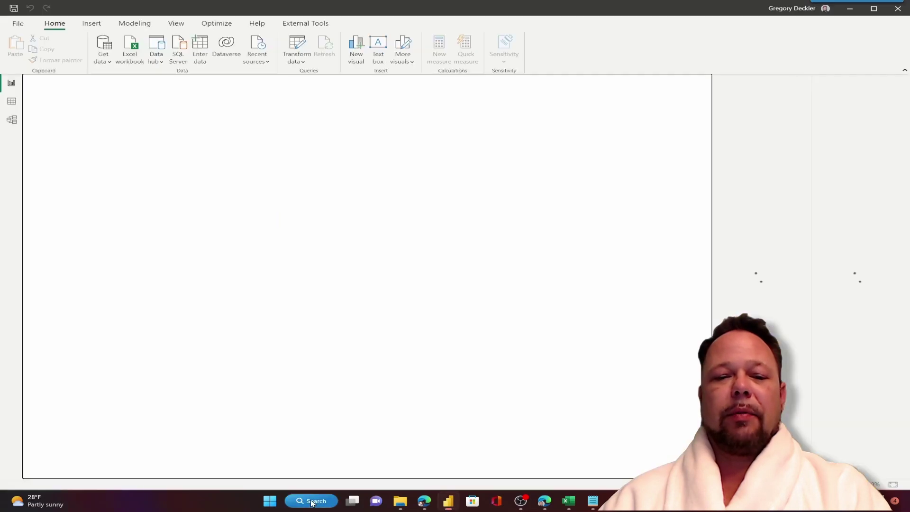
{"action": "type", "text": "power bi"}
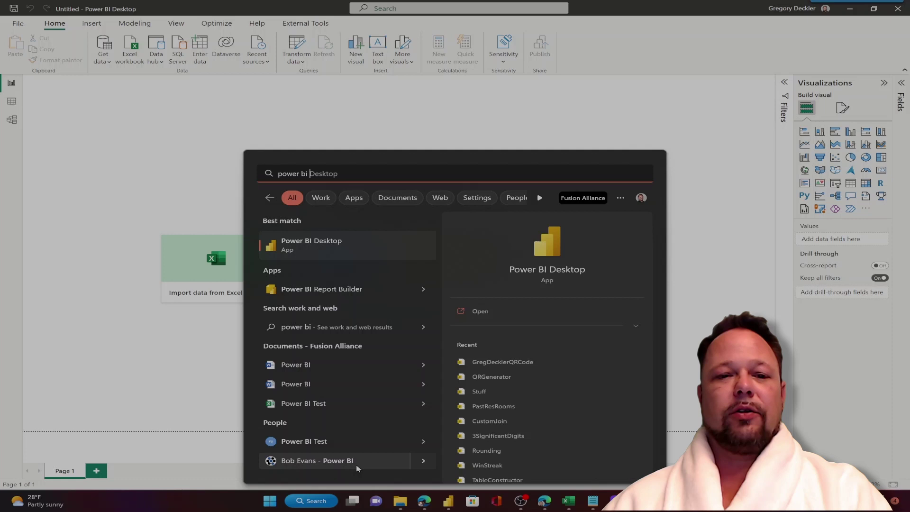
{"action": "left_click", "coordinate": [517, 125]}
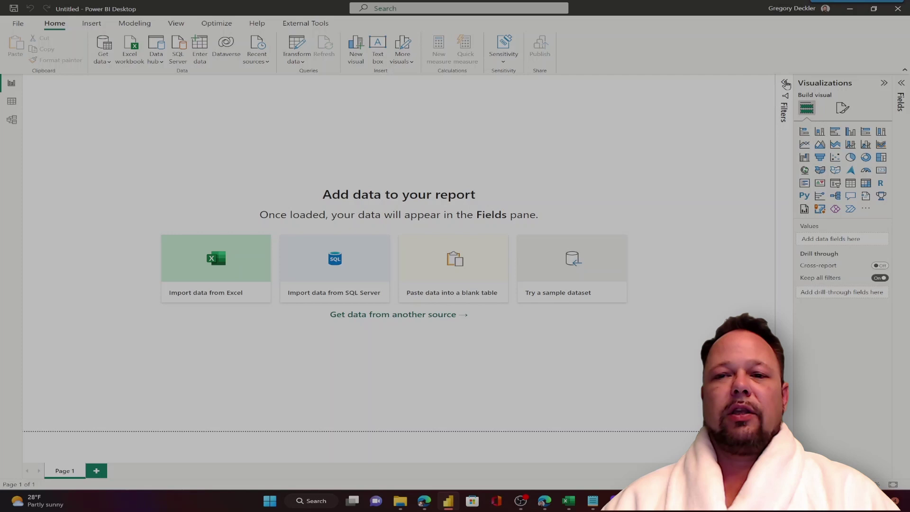
Keep Filters closed, collapse the Visualizations pane and expand the empty Fields pane.
{"action": "left_click", "coordinate": [785, 84]}
{"action": "left_click", "coordinate": [784, 83]}
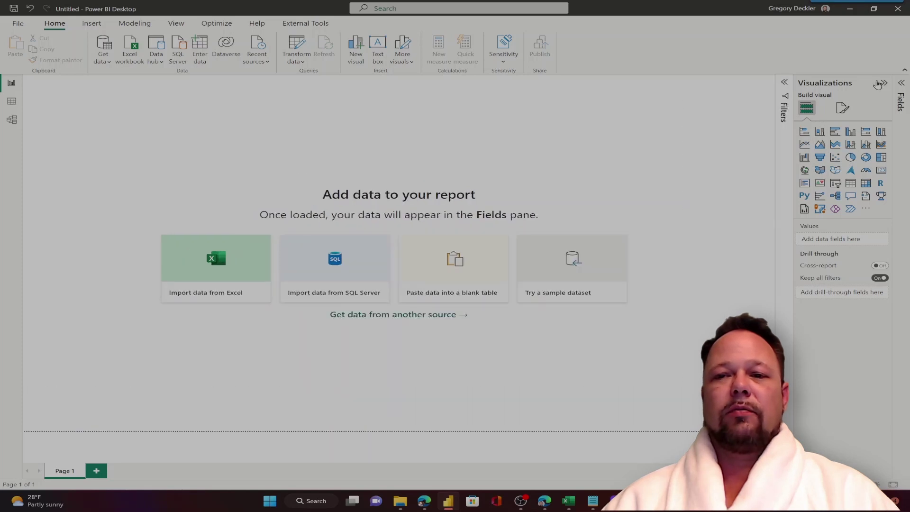
{"action": "left_click", "coordinate": [881, 83]}
{"action": "left_click", "coordinate": [900, 83]}
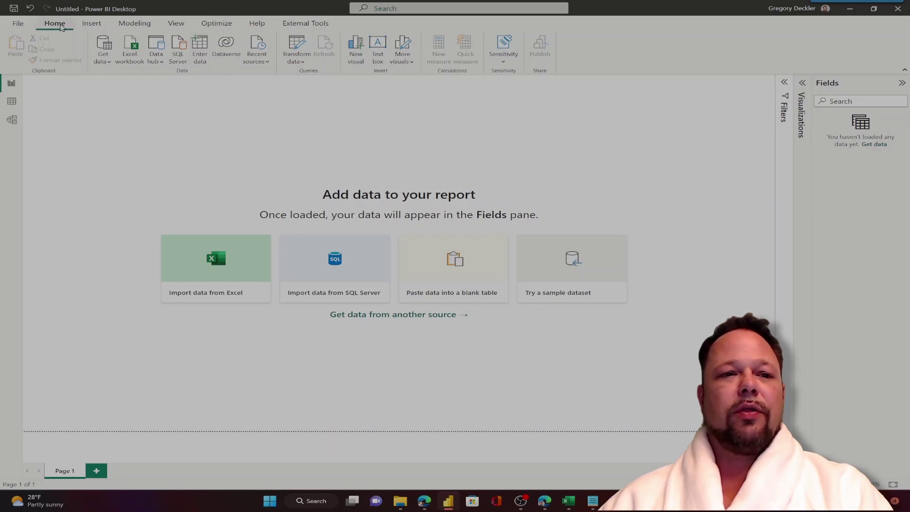
Start a manual Enter data table and rename its first column to Item.
{"action": "left_click", "coordinate": [55, 23]}
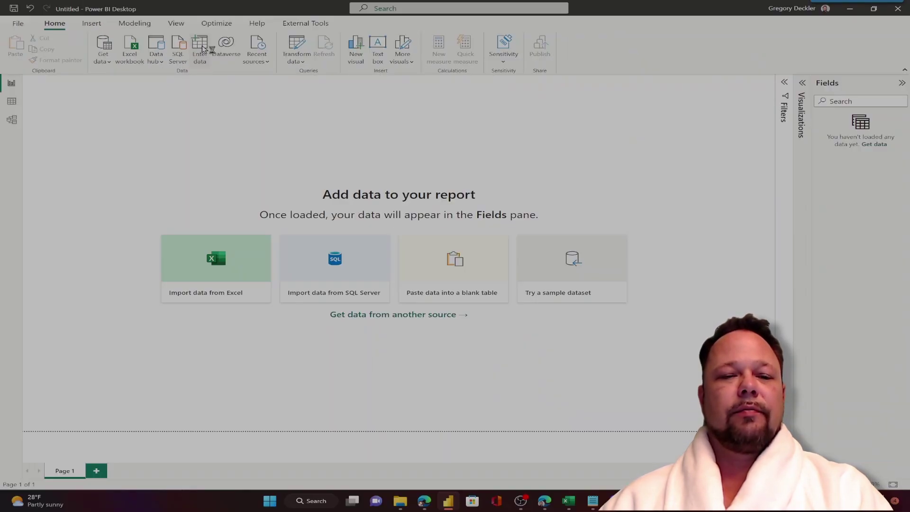
{"action": "left_click", "coordinate": [202, 49]}
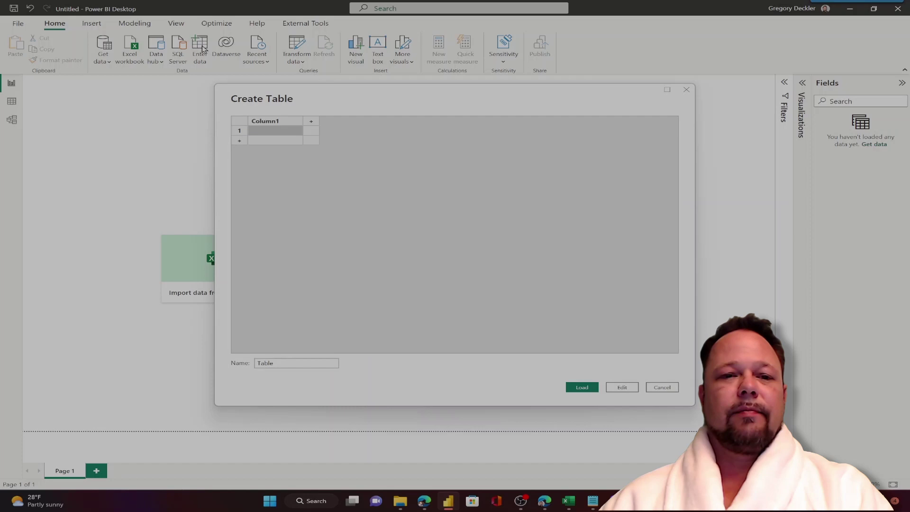
{"action": "double_click", "coordinate": [283, 121]}
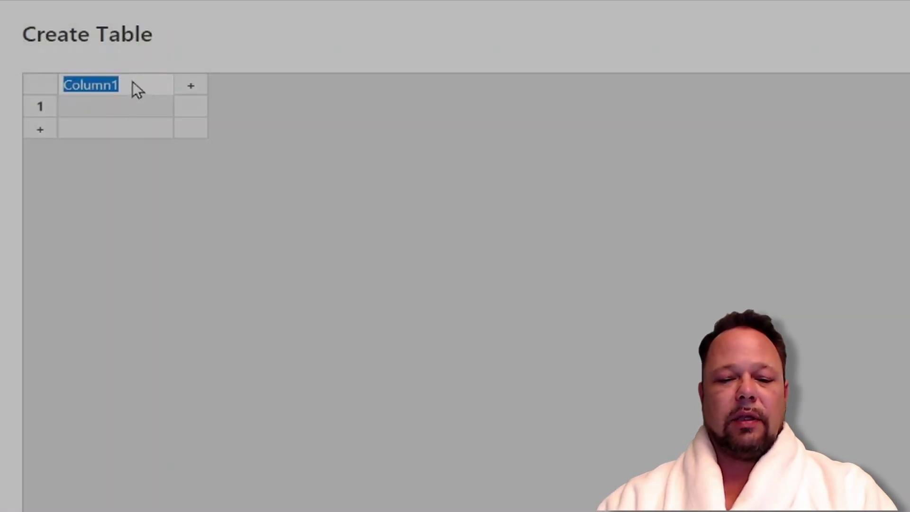
{"action": "type", "text": "Item"}
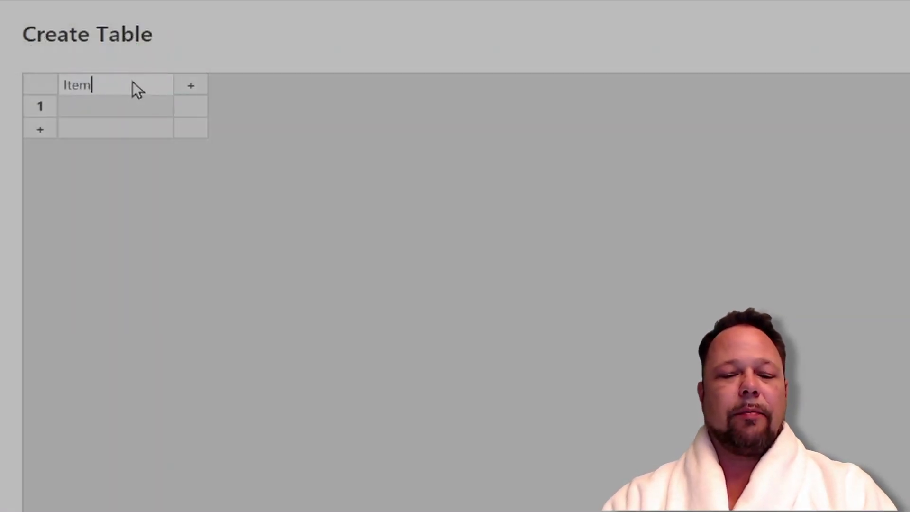
{"action": "key", "text": "Return"}
Enter the items Pickle, Banana, Pickle, Banana and Grapefruit in the Item column.
{"action": "type", "text": "Pickle"}
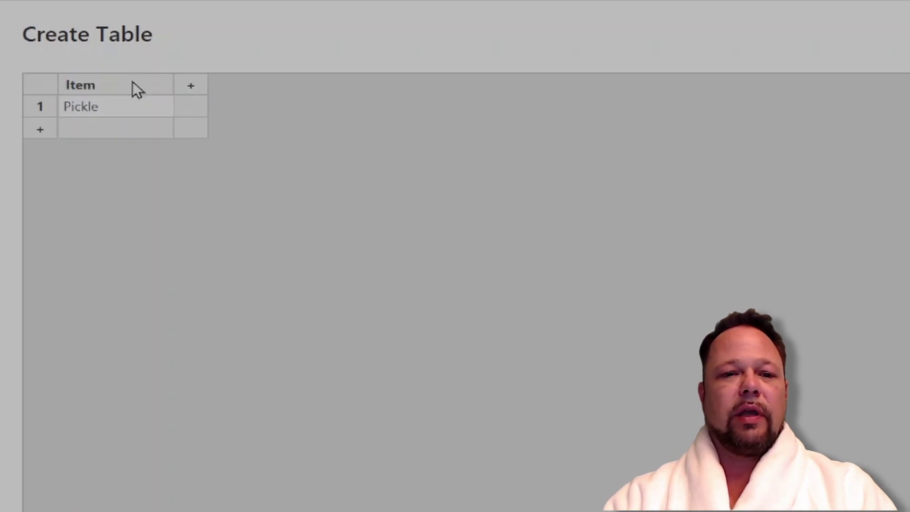
{"action": "key", "text": "Return"}
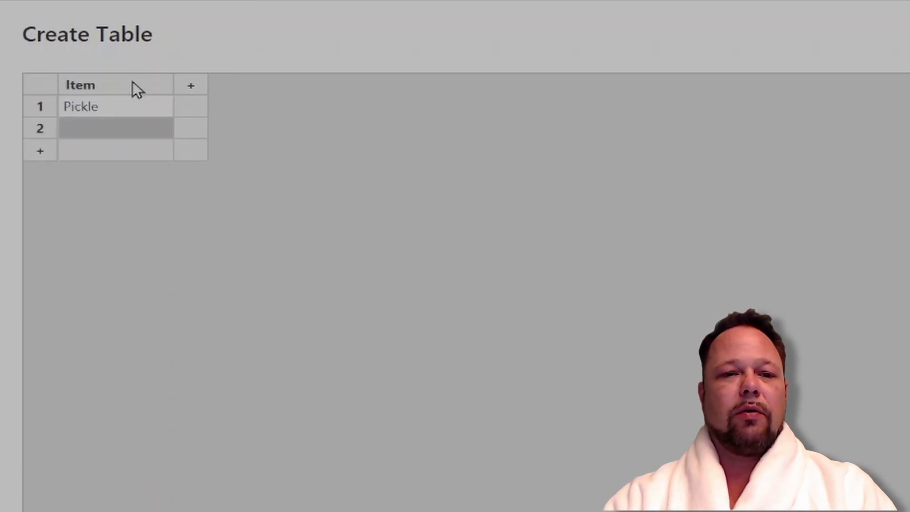
{"action": "type", "text": "Banana"}
{"action": "key", "text": "Return"}
{"action": "type", "text": "Pickle"}
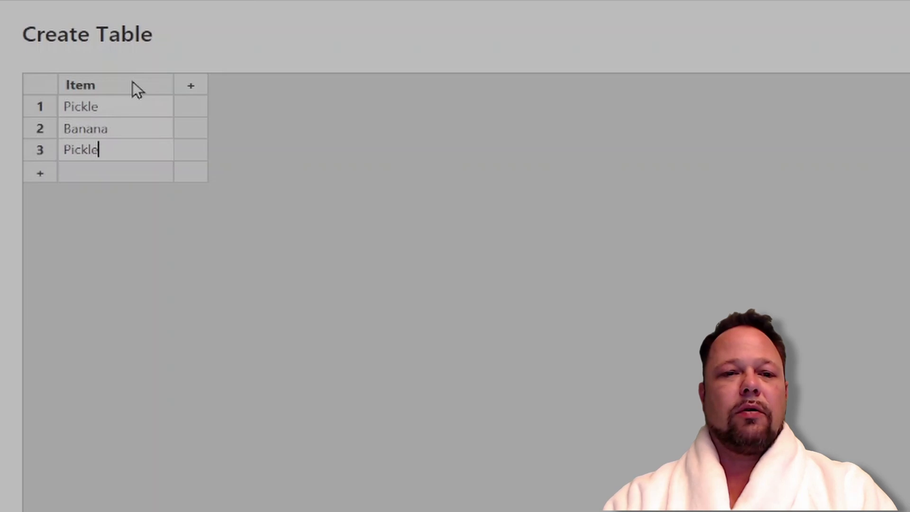
{"action": "key", "text": "Return"}
{"action": "type", "text": "Banana"}
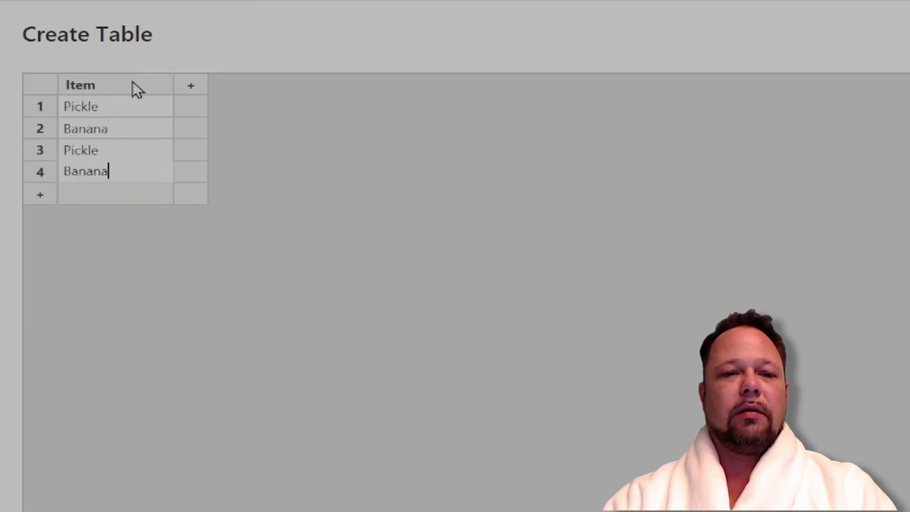
{"action": "key", "text": "Return"}
{"action": "type", "text": "Grapefruit"}
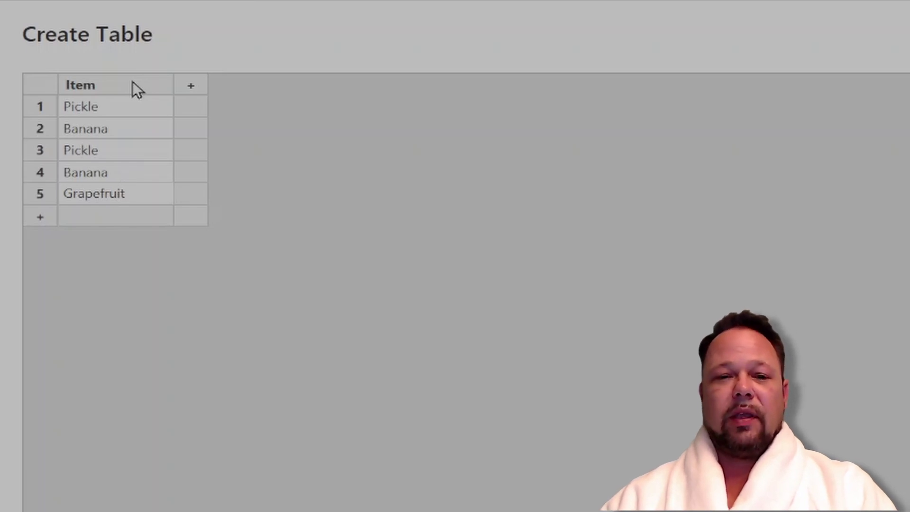
Add a Price column holding 3.99, 2.99, 3.99, 2.99 and 4.99.
{"action": "left_click", "coordinate": [192, 85]}
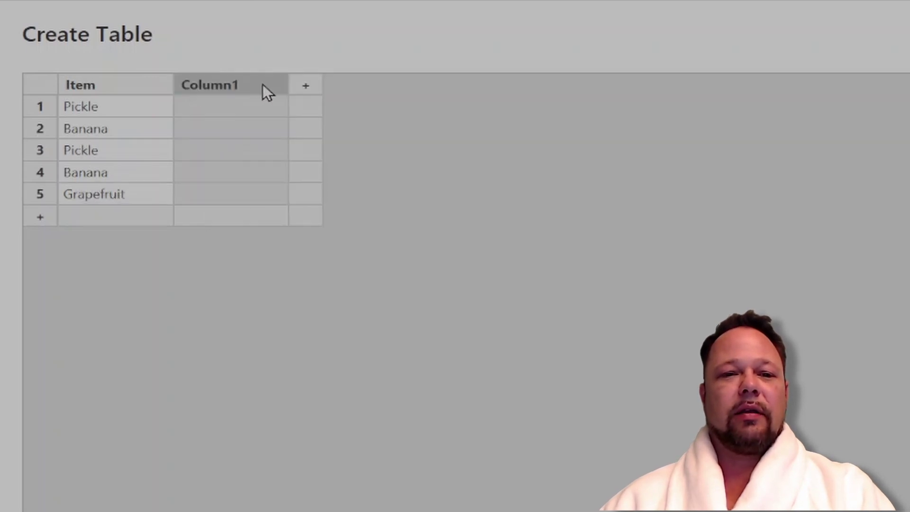
{"action": "double_click", "coordinate": [219, 86]}
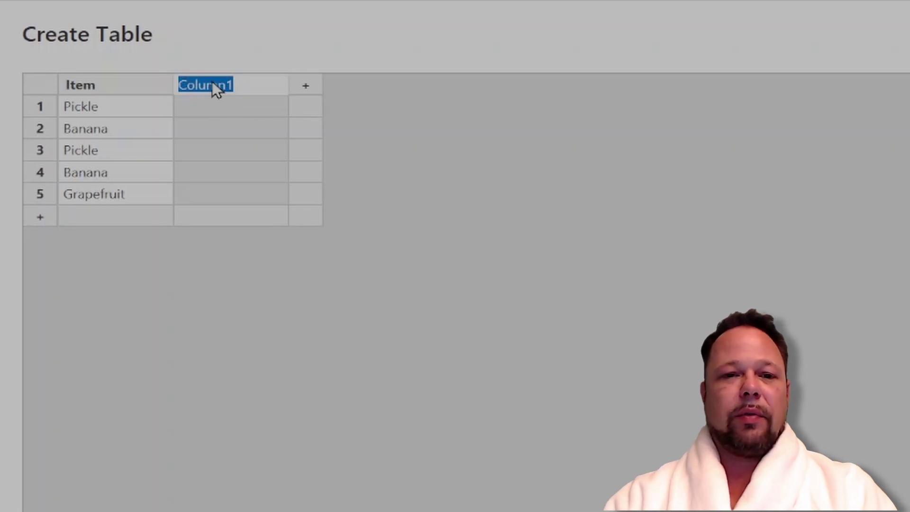
{"action": "type", "text": "Price"}
{"action": "key", "text": "Return"}
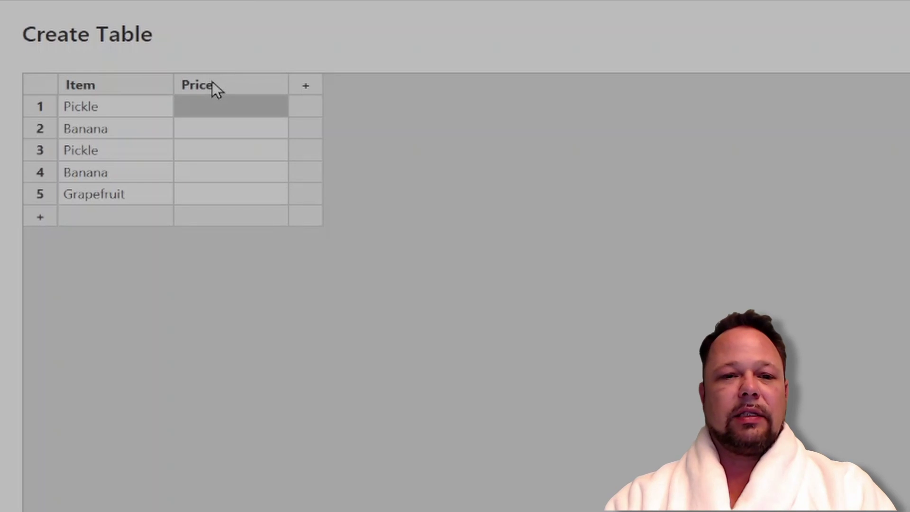
{"action": "type", "text": "3.99"}
{"action": "key", "text": "Return"}
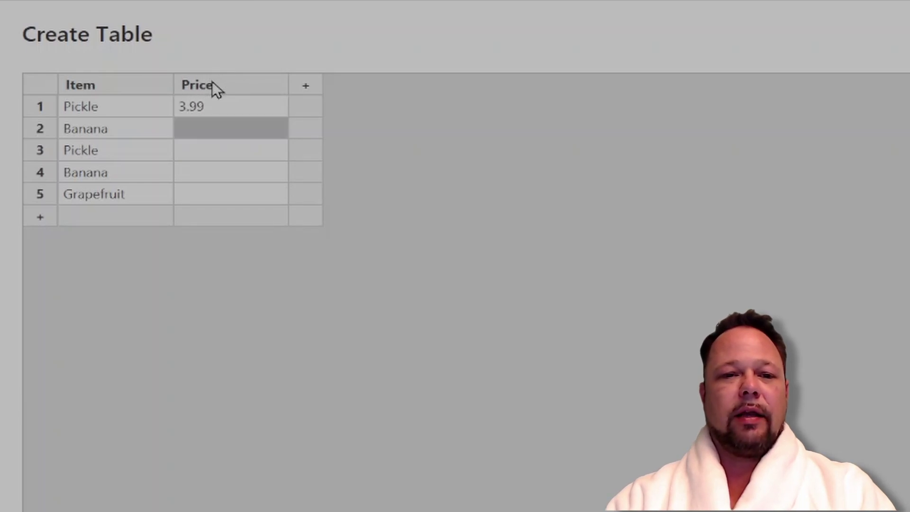
{"action": "type", "text": "2."}
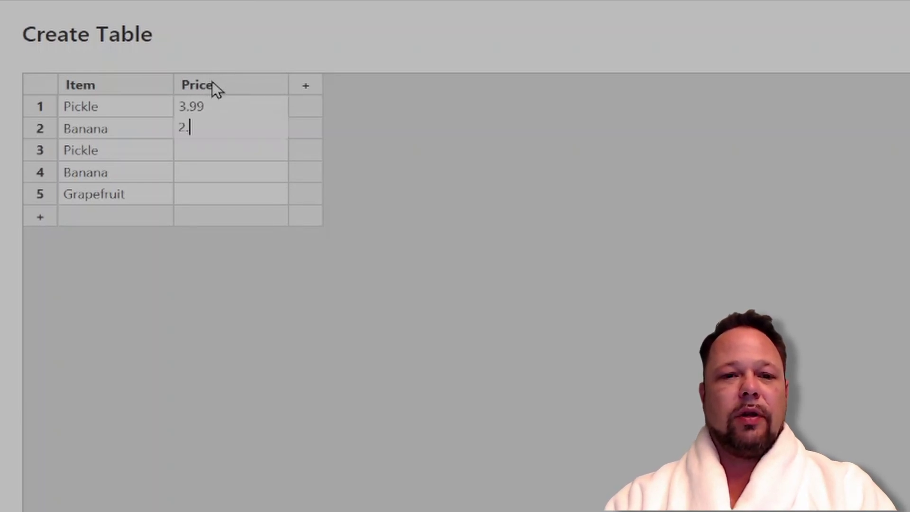
{"action": "type", "text": "99"}
{"action": "key", "text": "Return"}
{"action": "type", "text": "3."}
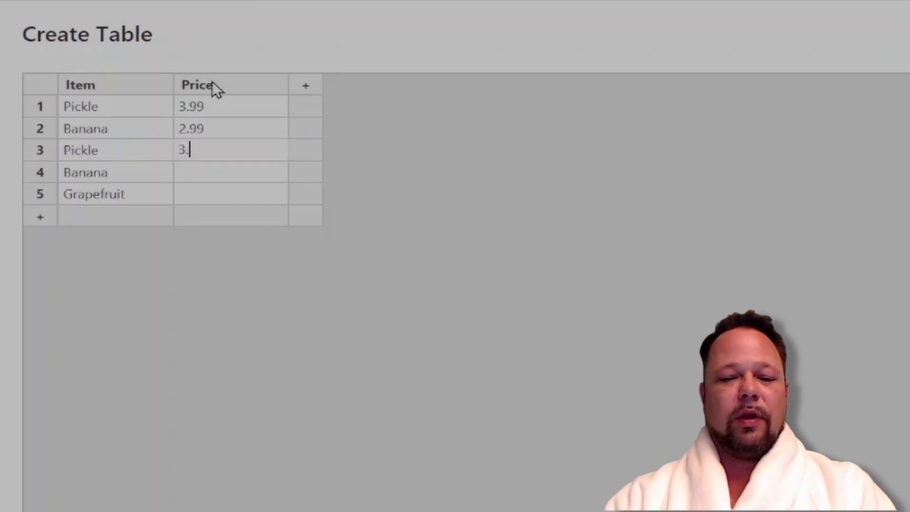
{"action": "type", "text": "99"}
{"action": "key", "text": "Return"}
{"action": "type", "text": "2.99"}
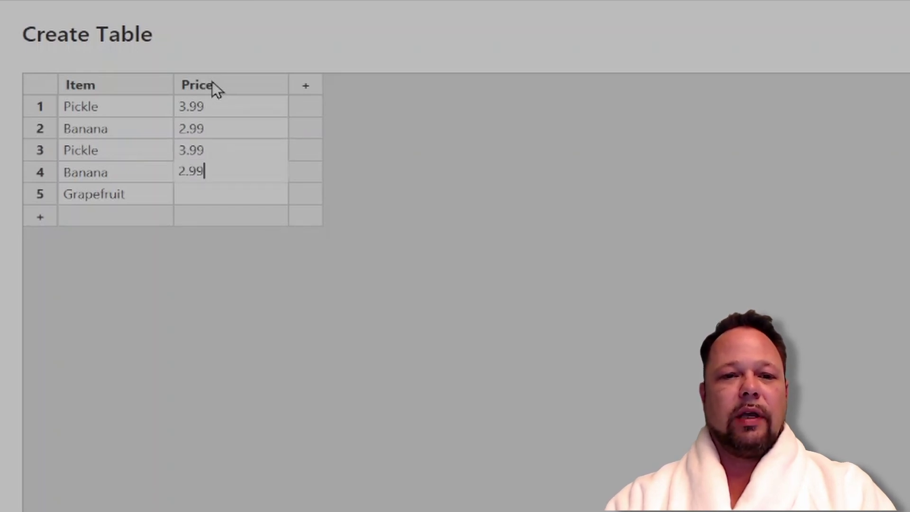
{"action": "key", "text": "Return"}
{"action": "type", "text": "4."}
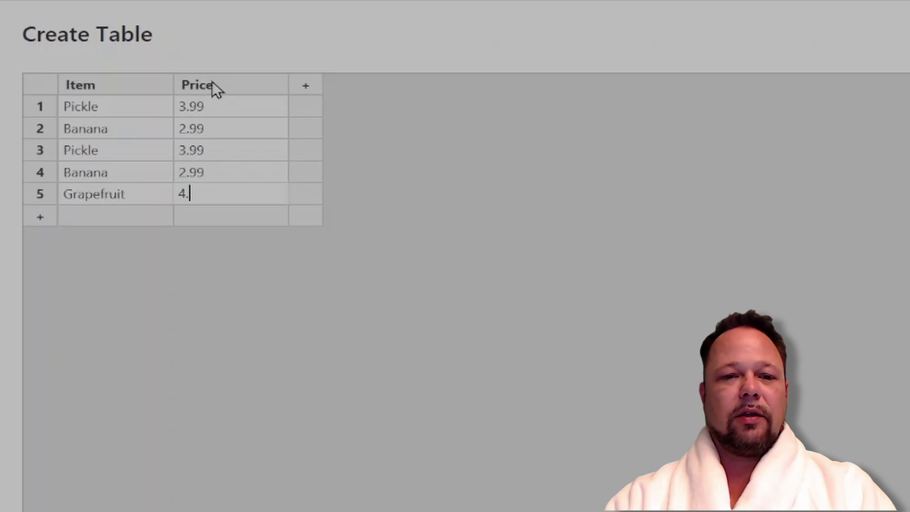
{"action": "type", "text": "99"}
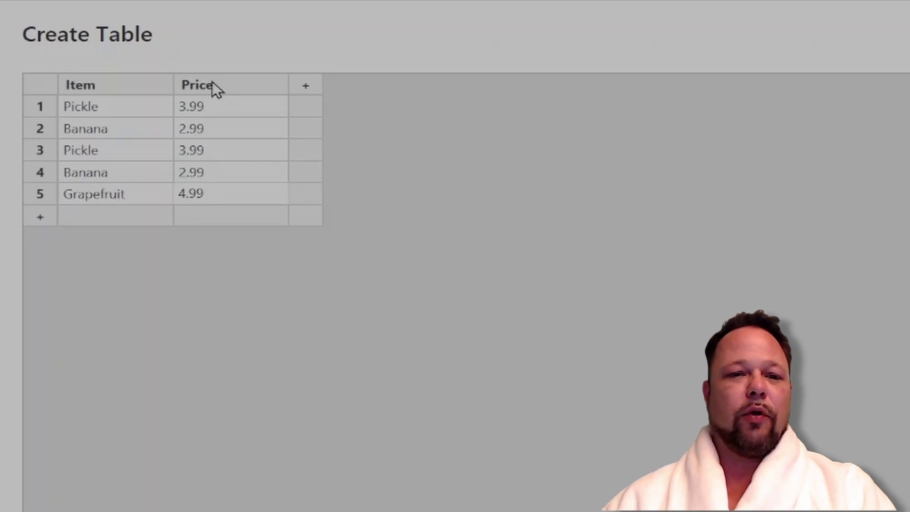
Add a Quantity column holding 2, 3, 4, 5 and 3.
{"action": "left_click", "coordinate": [308, 85]}
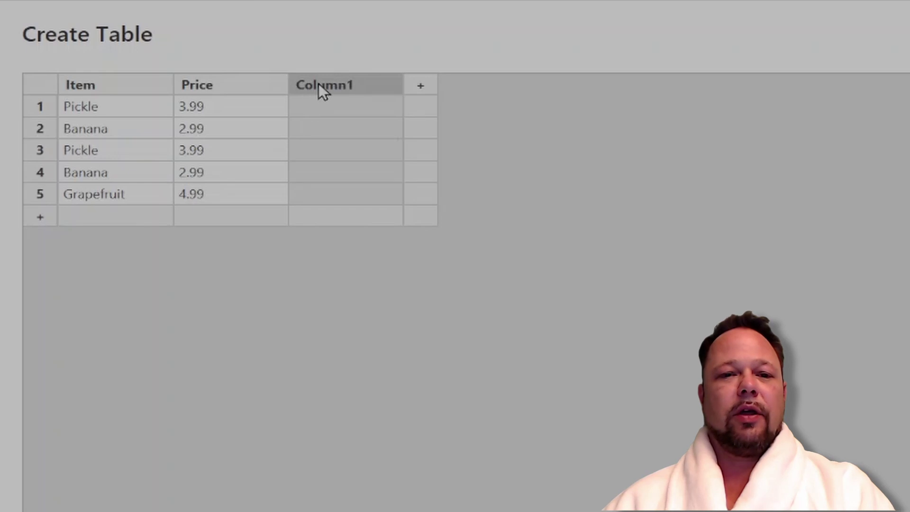
{"action": "double_click", "coordinate": [318, 83]}
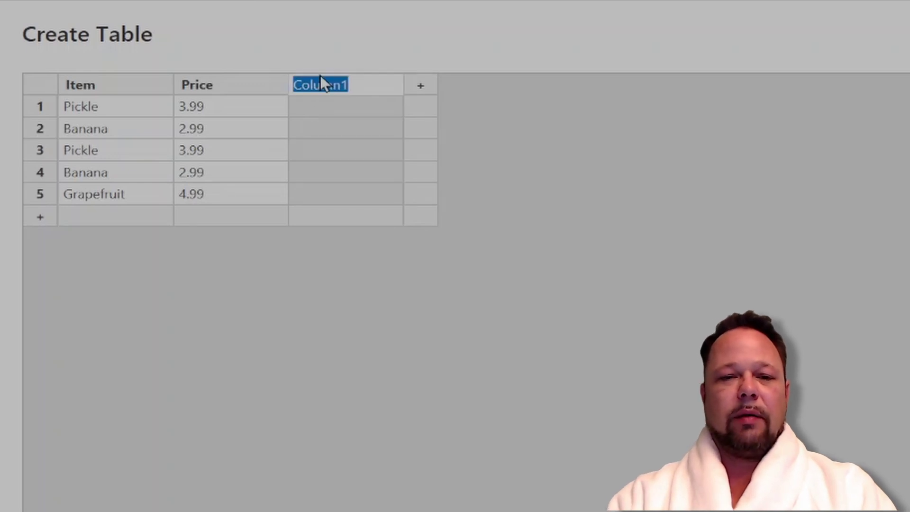
{"action": "type", "text": "Quantity"}
{"action": "key", "text": "Return"}
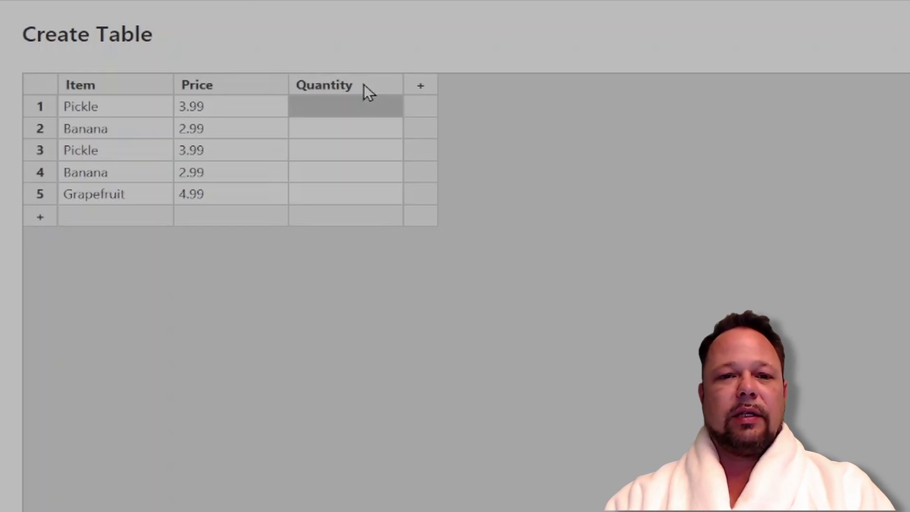
{"action": "type", "text": "2"}
{"action": "key", "text": "Return"}
{"action": "type", "text": "3"}
{"action": "key", "text": "Return"}
{"action": "type", "text": "4"}
{"action": "key", "text": "Return"}
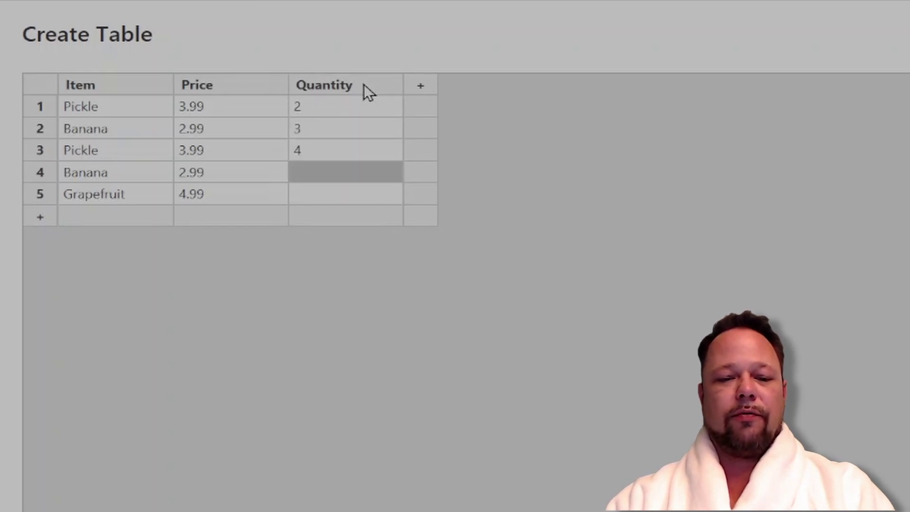
{"action": "type", "text": "5"}
{"action": "key", "text": "Return"}
{"action": "type", "text": "3"}
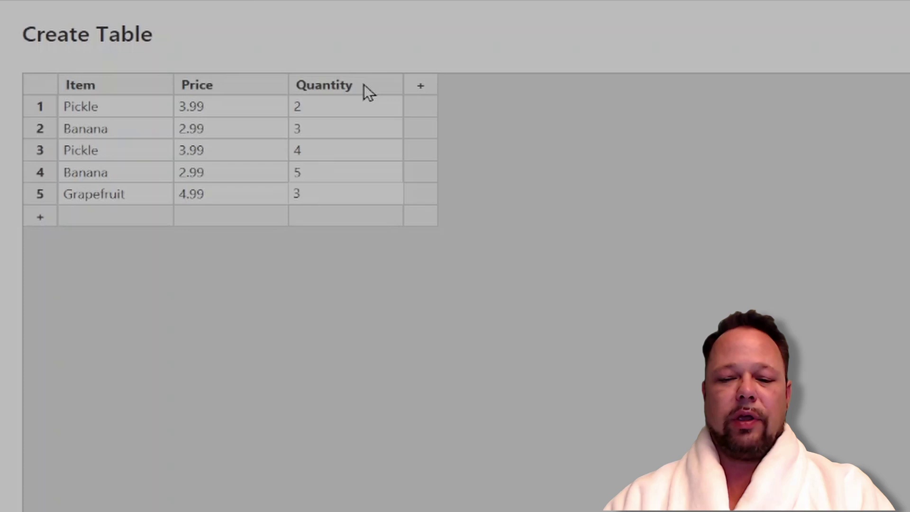
{"action": "key", "text": "Up"}
{"action": "key", "text": "Up"}
{"action": "key", "text": "Up"}
{"action": "key", "text": "Up"}
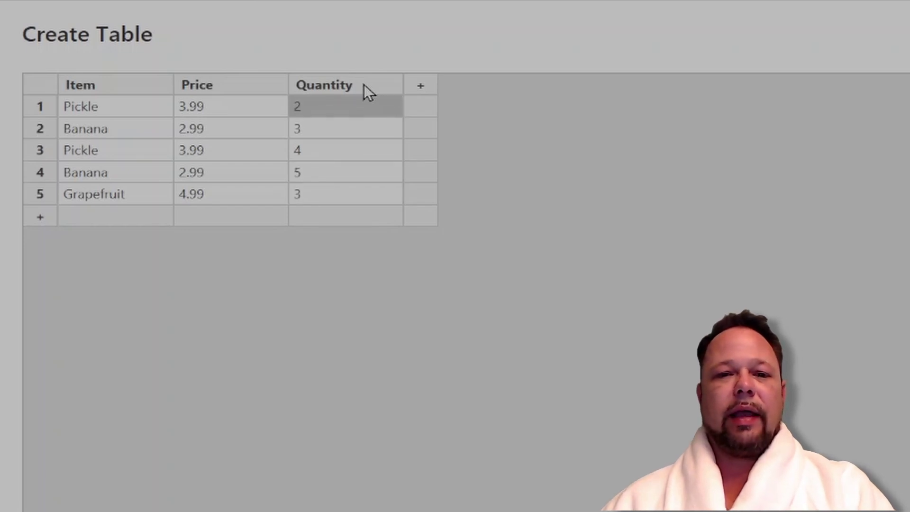
{"action": "left_click", "coordinate": [423, 88]}
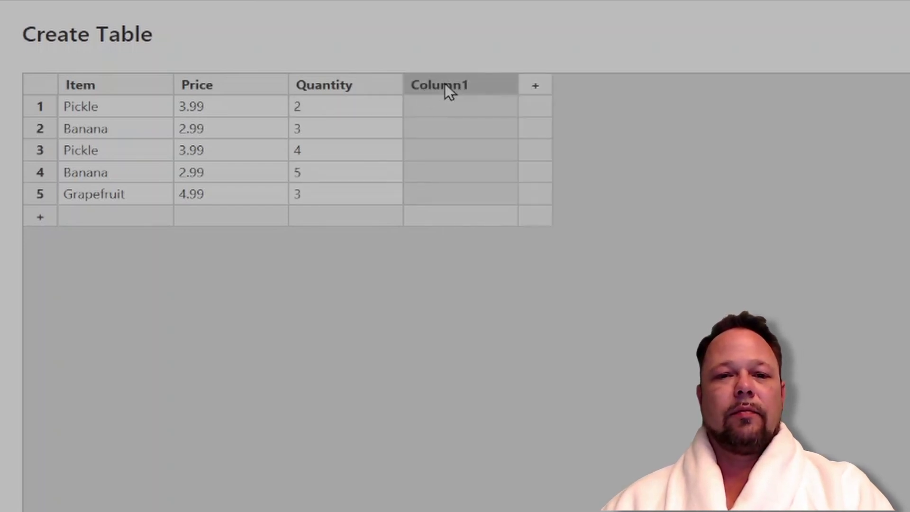
Name the fourth column Date and enter 1/2/2023, 1/2/2023, 1/10/2023, 1/11/2023 and 1/14/2023.
{"action": "double_click", "coordinate": [444, 85]}
{"action": "type", "text": "Date"}
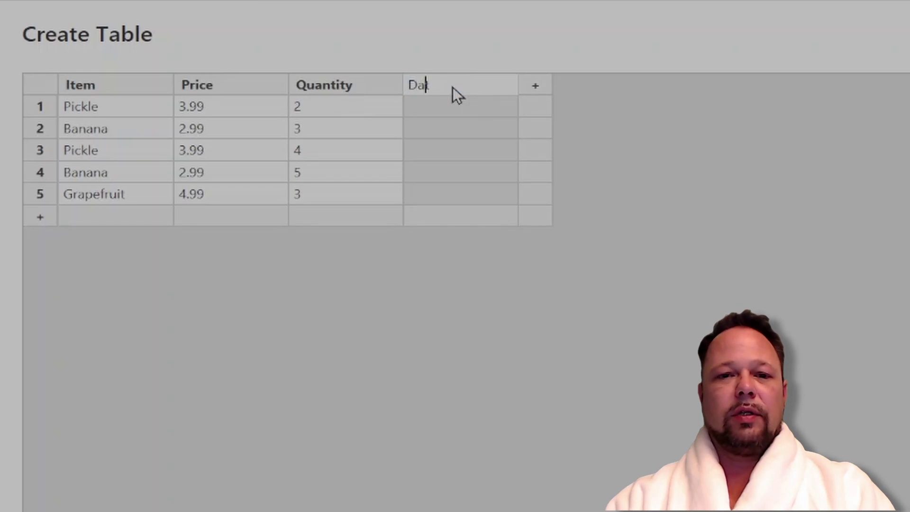
{"action": "key", "text": "Return"}
{"action": "type", "text": "1/"}
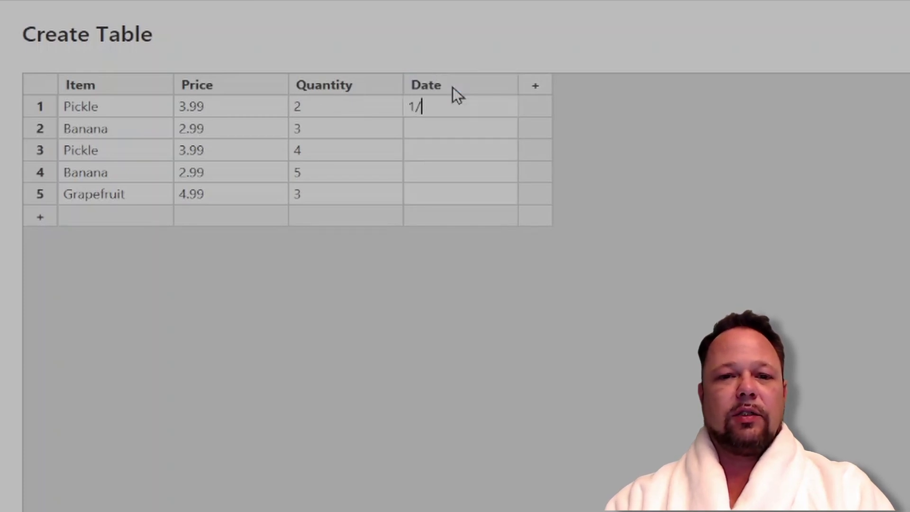
{"action": "type", "text": "2/2023"}
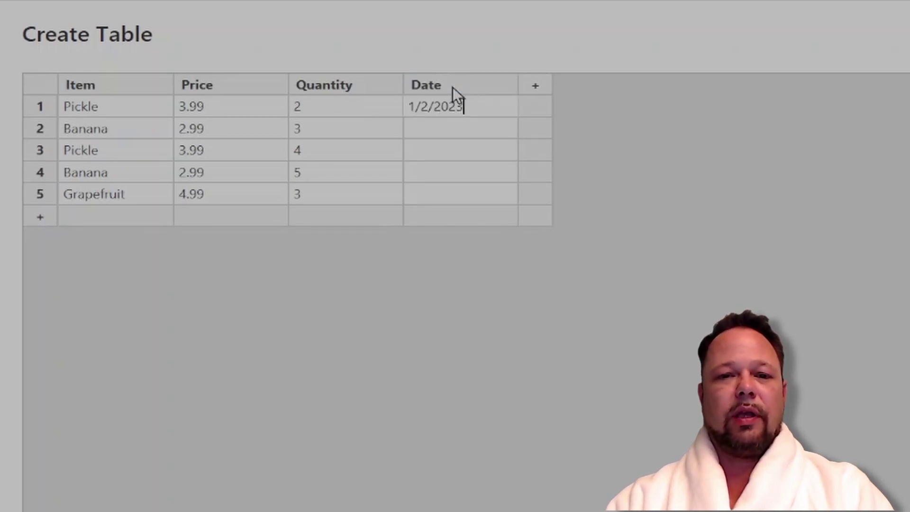
{"action": "key", "text": "Return"}
{"action": "type", "text": "1/2/2"}
{"action": "type", "text": "023"}
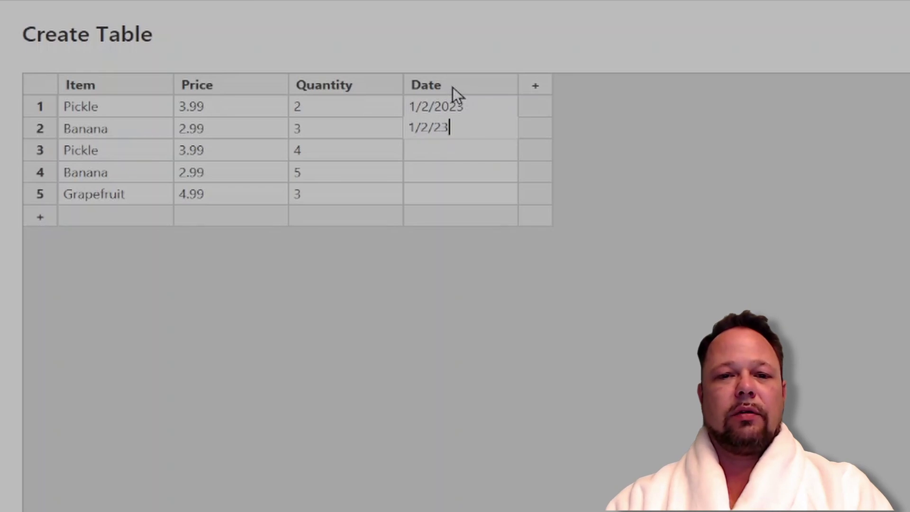
{"action": "key", "text": "Return"}
{"action": "type", "text": "1/10/2023"}
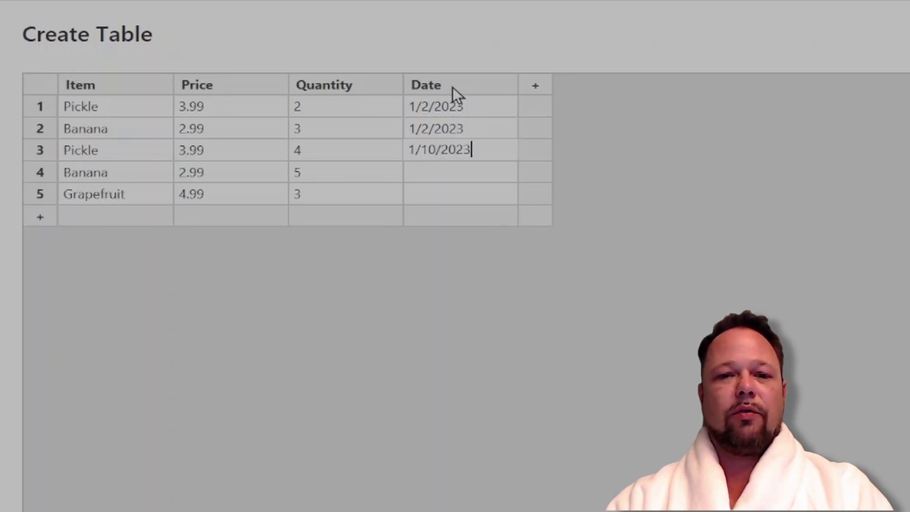
{"action": "key", "text": "Return"}
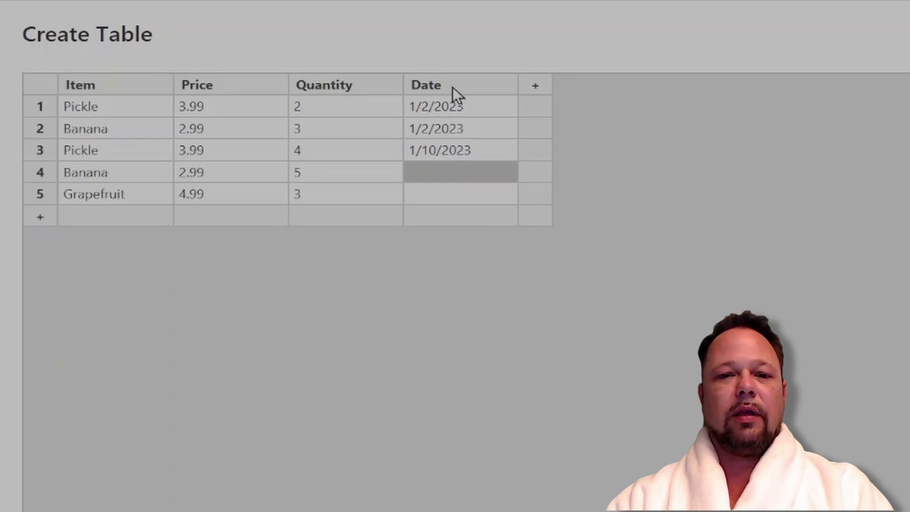
{"action": "type", "text": "1/11/2023"}
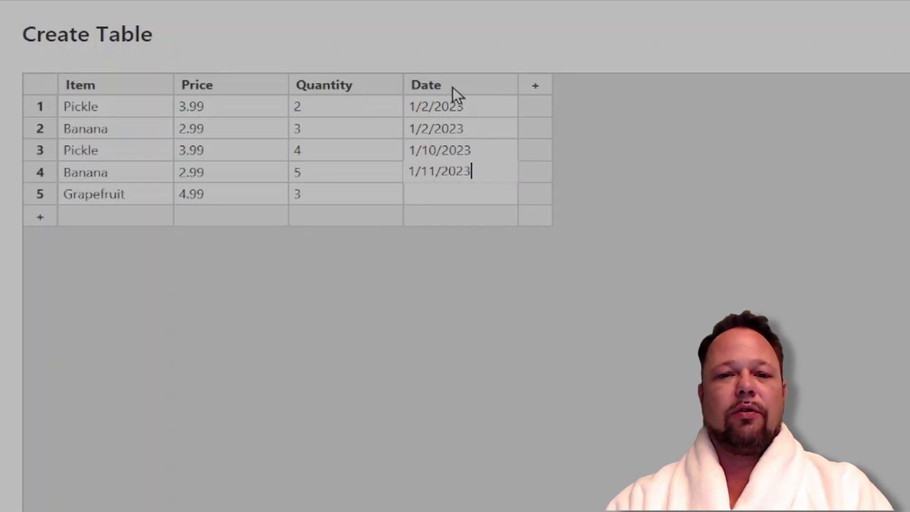
{"action": "key", "text": "Return"}
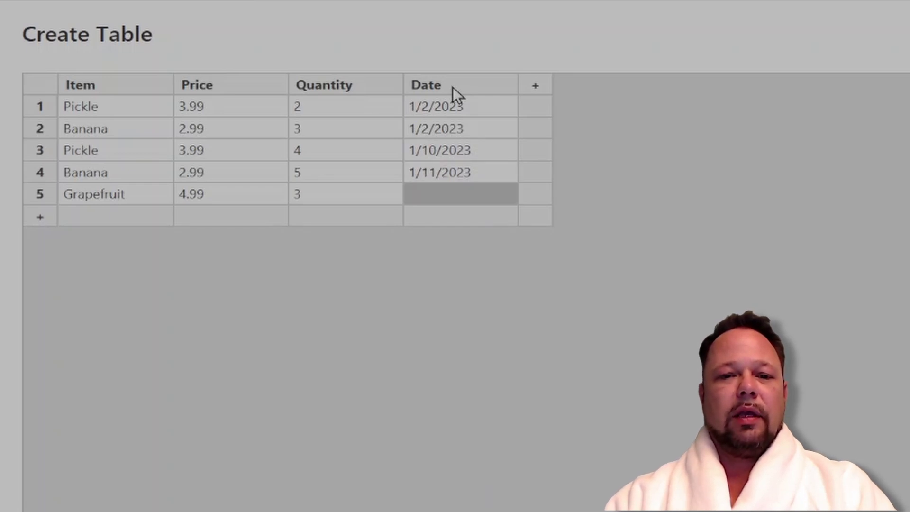
{"action": "type", "text": "1/14/2023"}
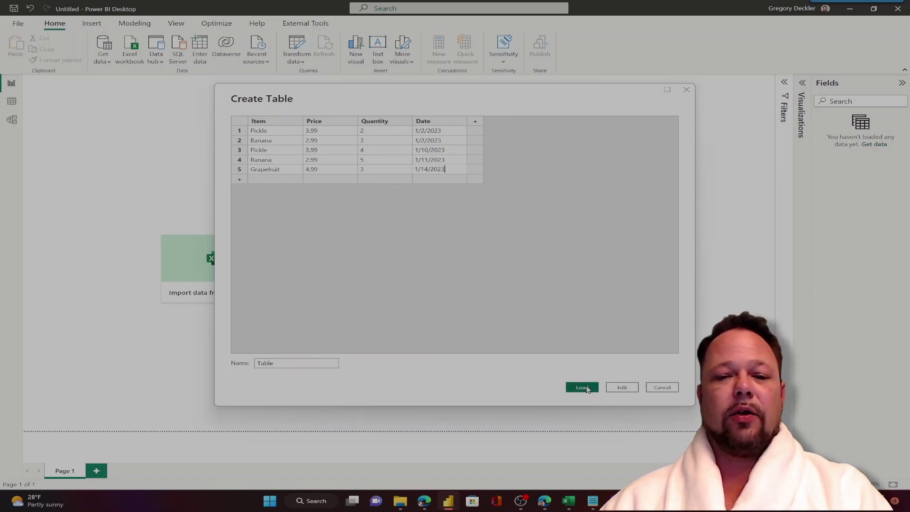
Load the Create Table data and expand Table to list Date, Item, Price and Quantity.
{"action": "left_click", "coordinate": [581, 387]}
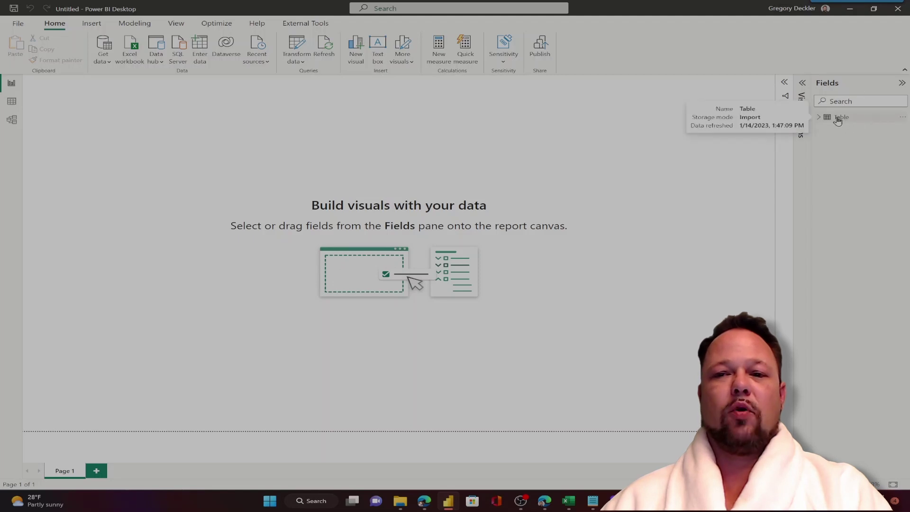
{"action": "left_click", "coordinate": [821, 119]}
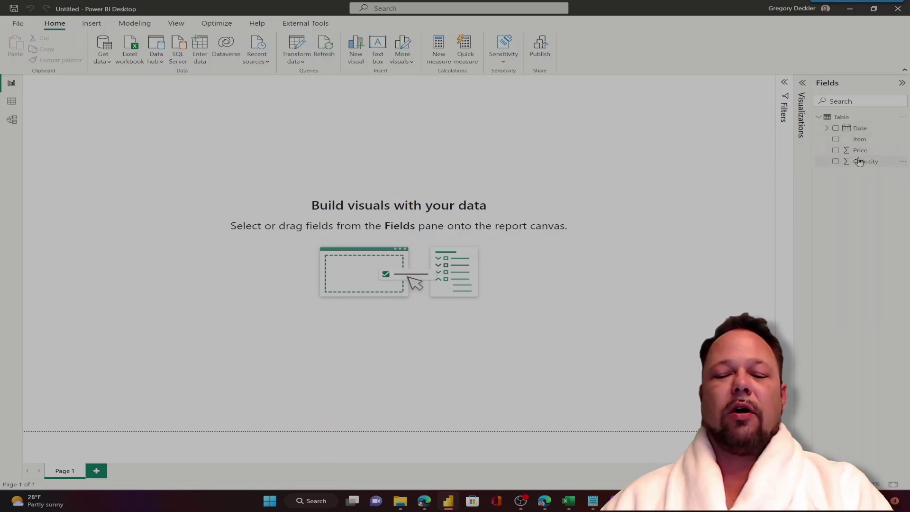
Inspect each field's type in Column tools, confirming Date, Text, Decimal number and Whole number.
{"action": "left_click", "coordinate": [859, 129]}
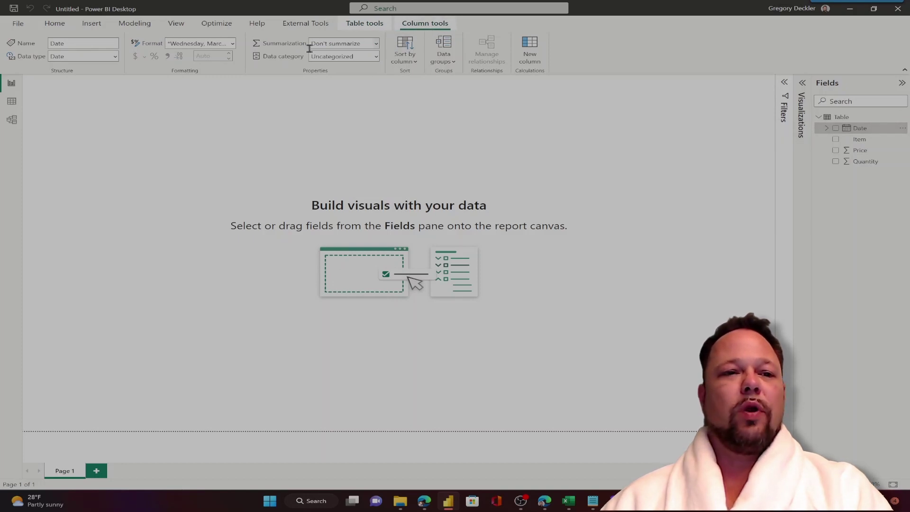
{"action": "left_click", "coordinate": [115, 57]}
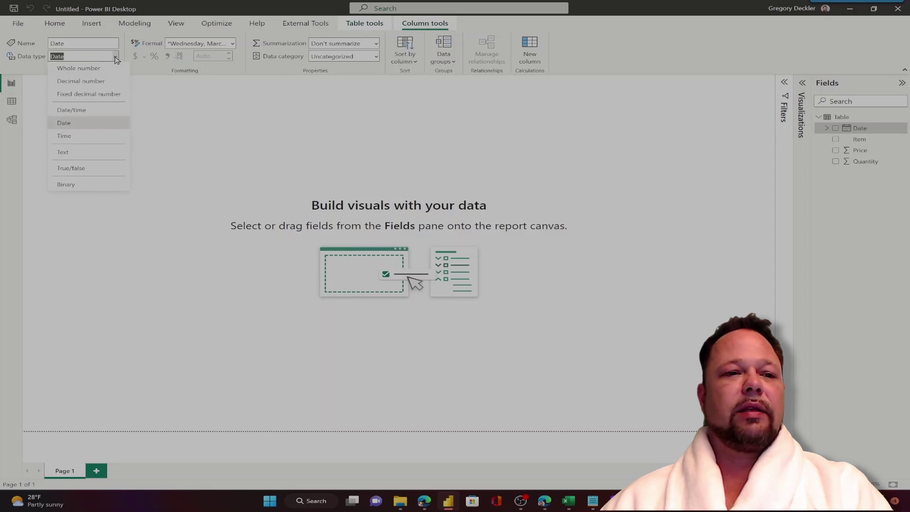
{"action": "left_click", "coordinate": [192, 116]}
{"action": "left_click", "coordinate": [855, 139]}
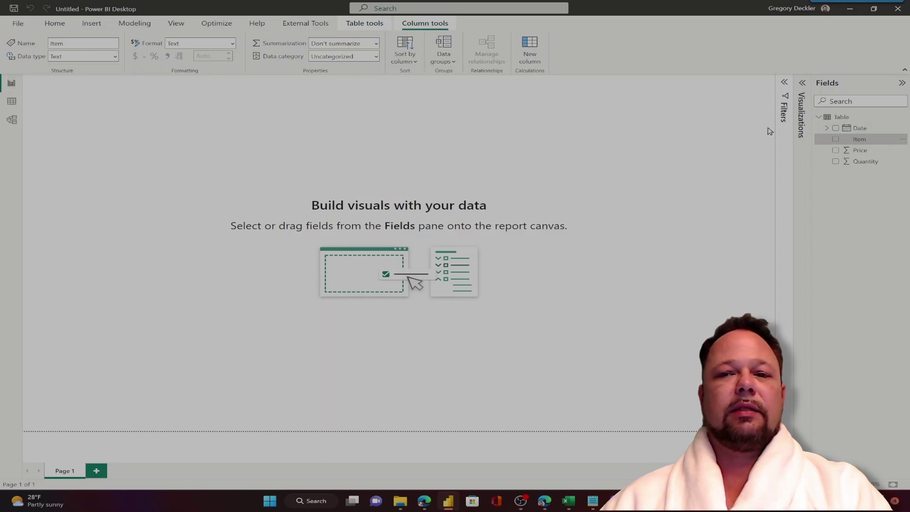
{"action": "left_click", "coordinate": [861, 151]}
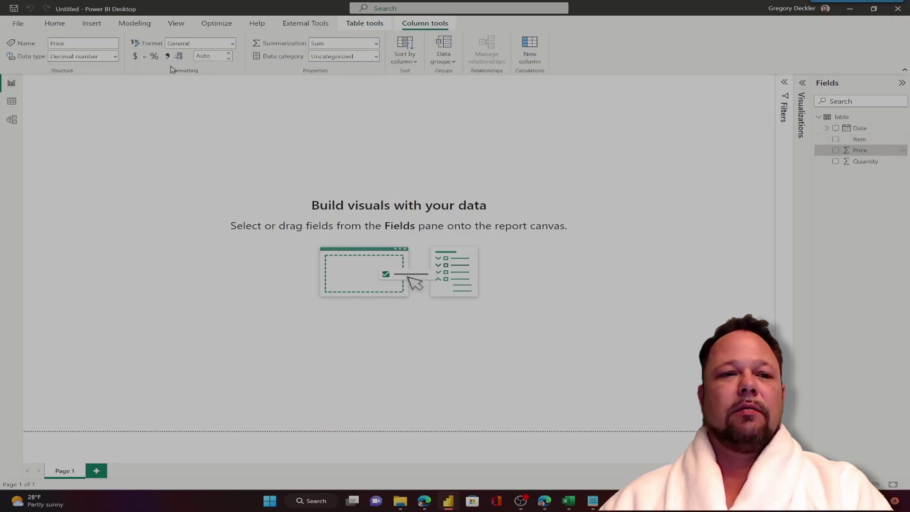
{"action": "left_click", "coordinate": [861, 162]}
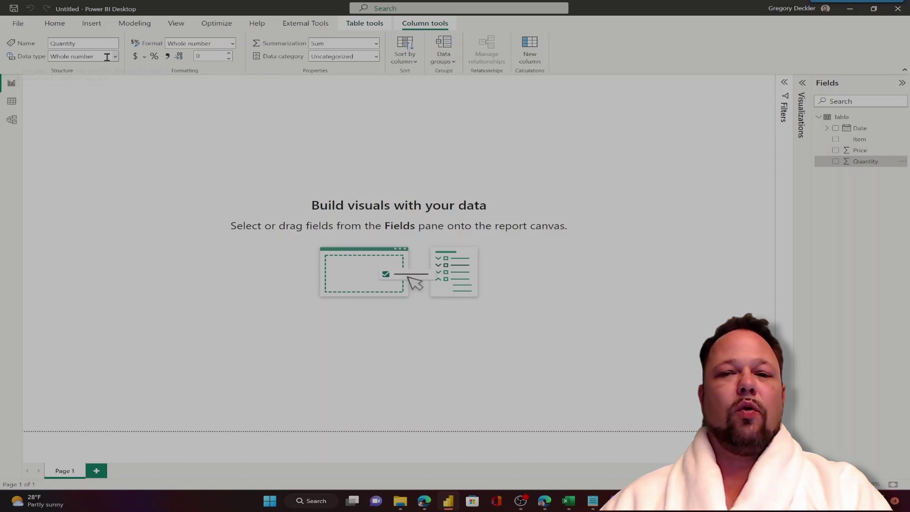
Switch to Table view to see the five rows with long dates like Monday, January 2, 2023.
{"action": "left_click", "coordinate": [12, 104]}
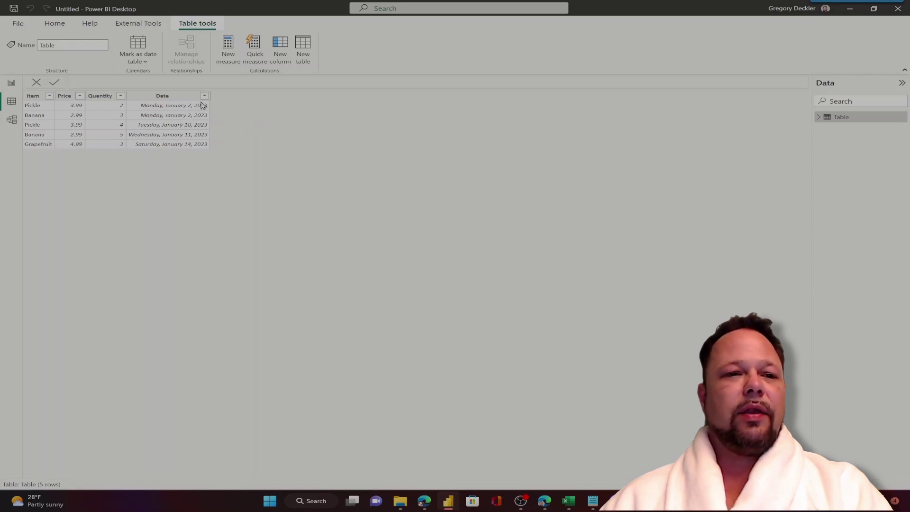
{"action": "left_click", "coordinate": [55, 24]}
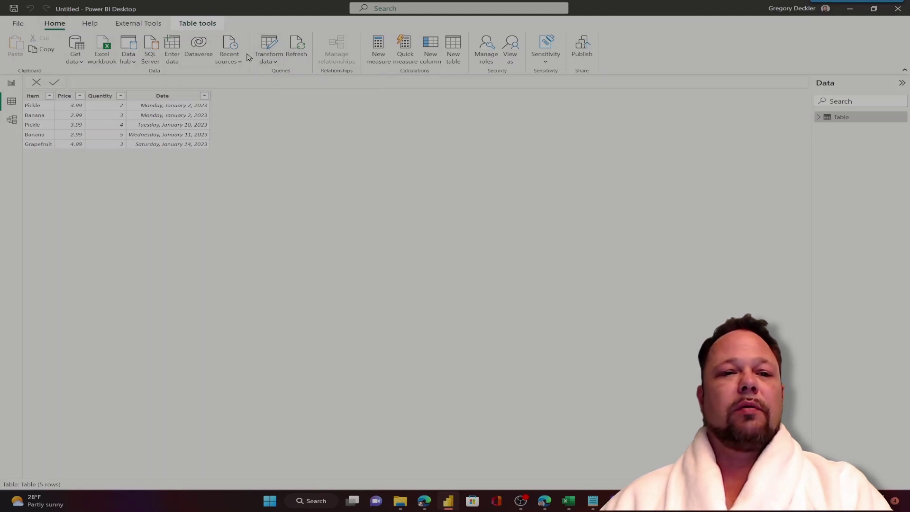
Open the Table query in Power Query Editor via Transform data and select the Source step.
{"action": "left_click", "coordinate": [268, 46]}
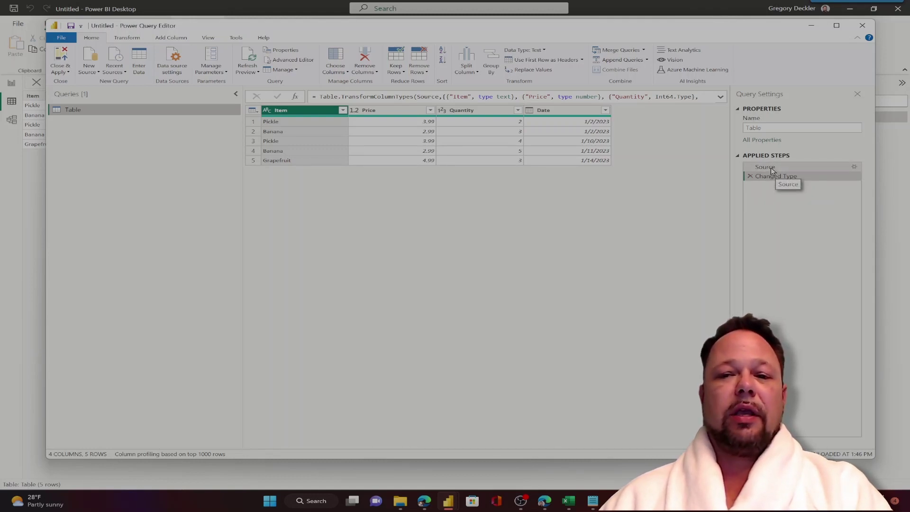
{"action": "left_click", "coordinate": [770, 169]}
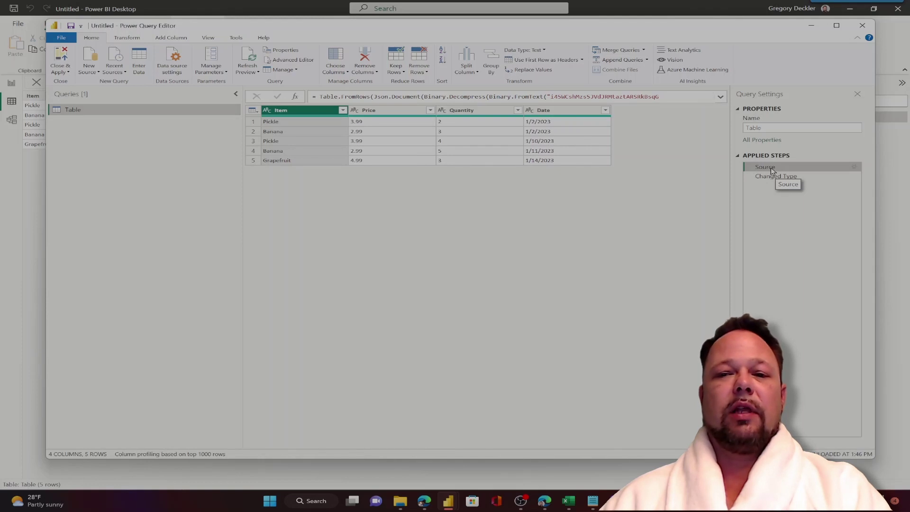
{"action": "left_click", "coordinate": [854, 168]}
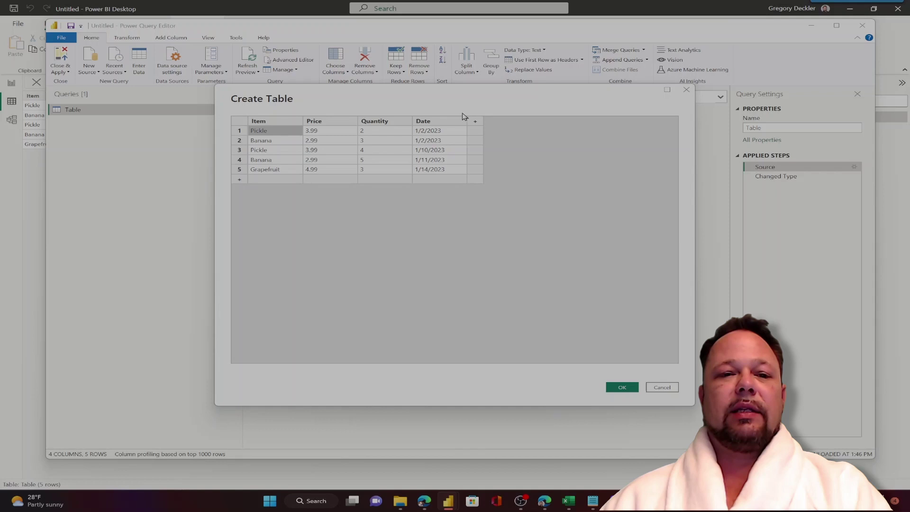
{"action": "left_click", "coordinate": [275, 141]}
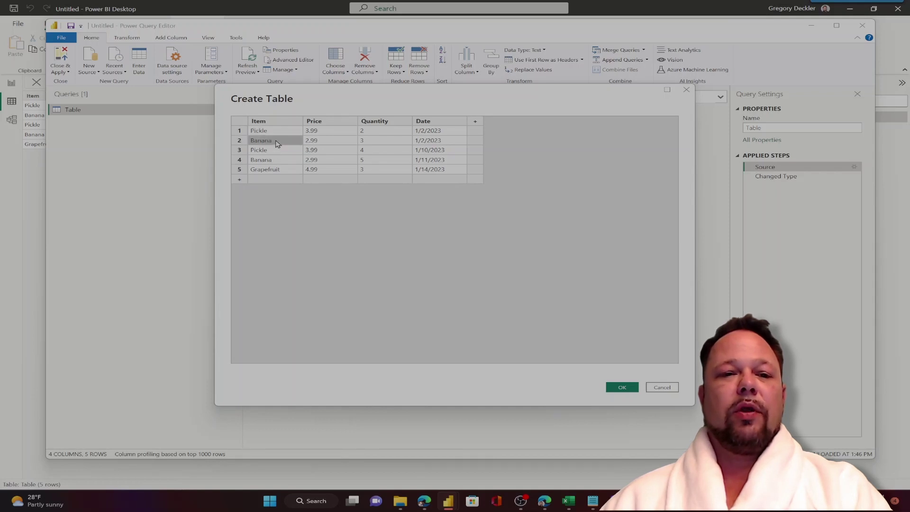
{"action": "left_click", "coordinate": [325, 143]}
{"action": "key", "text": "Return"}
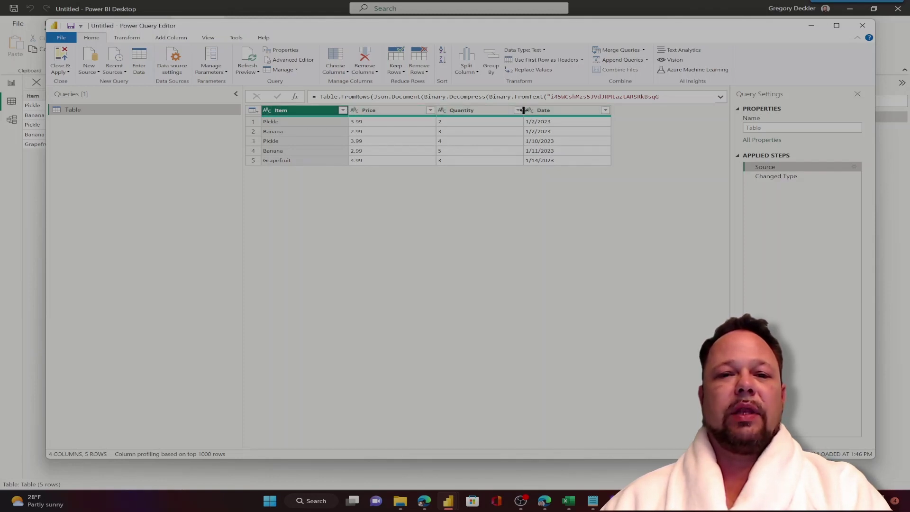
Select the Changed Type applied step to see the types assigned to each column.
{"action": "left_click", "coordinate": [774, 178]}
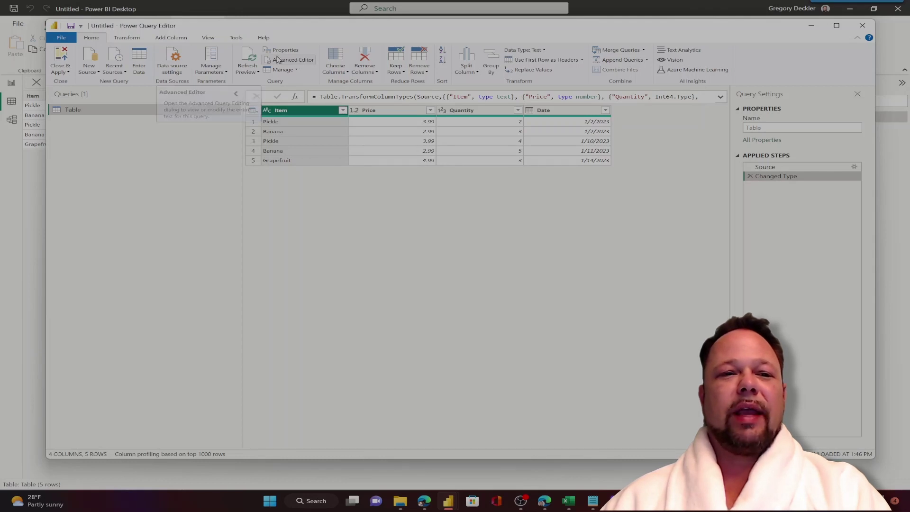
{"action": "left_click", "coordinate": [294, 60]}
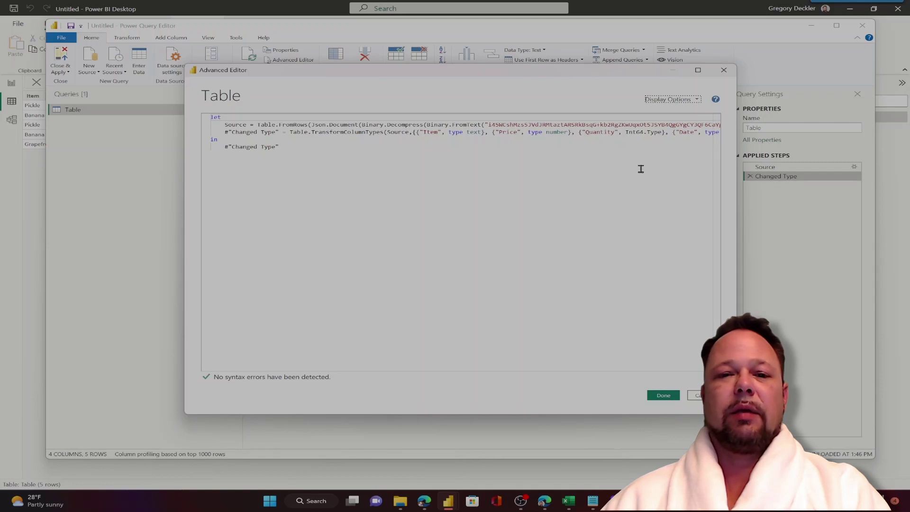
{"action": "left_click_drag", "start_coordinate": [370, 370], "coordinate": [463, 370]}
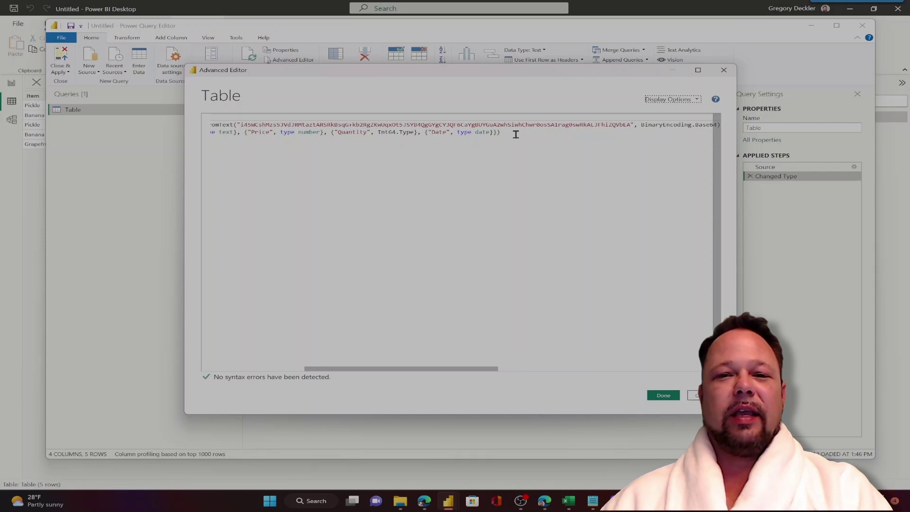
{"action": "left_click", "coordinate": [723, 70]}
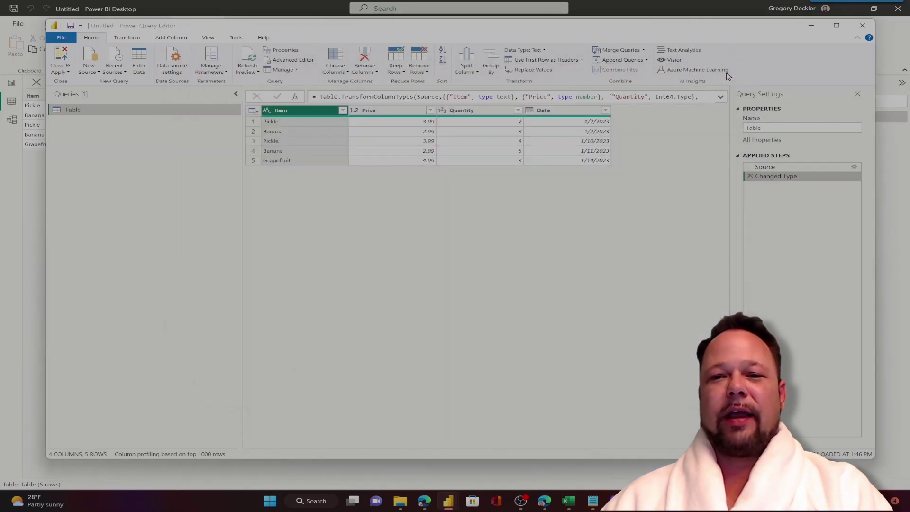
Close the Power Query Editor and return to the report's Page 1 showing Date, Item, Price and Quantity fields.
{"action": "left_click", "coordinate": [865, 29]}
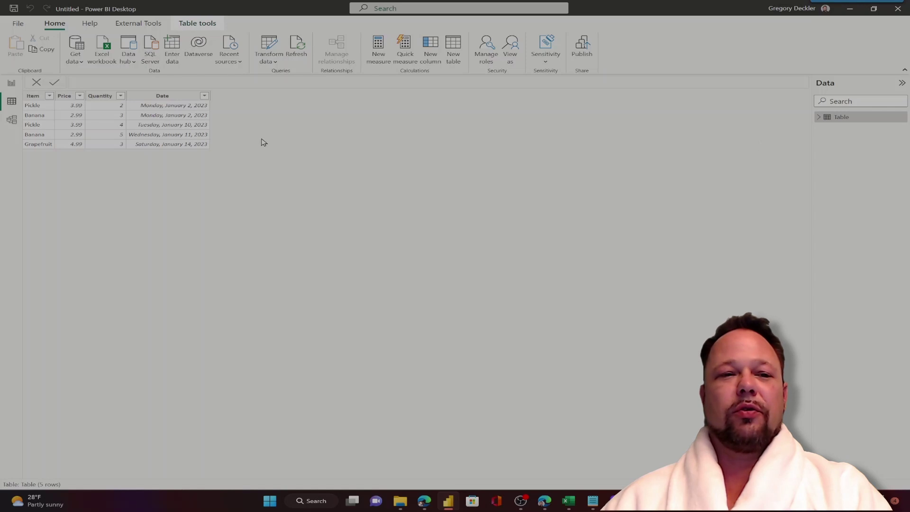
{"action": "left_click", "coordinate": [11, 83]}
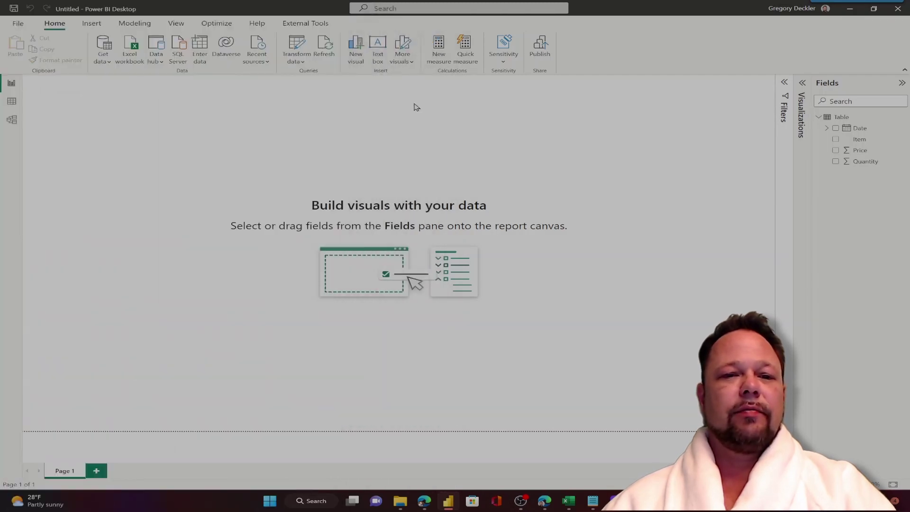
Save the report as the Power BI file episode3 in the DAX for Humans folder.
{"action": "key", "text": "ctrl+s"}
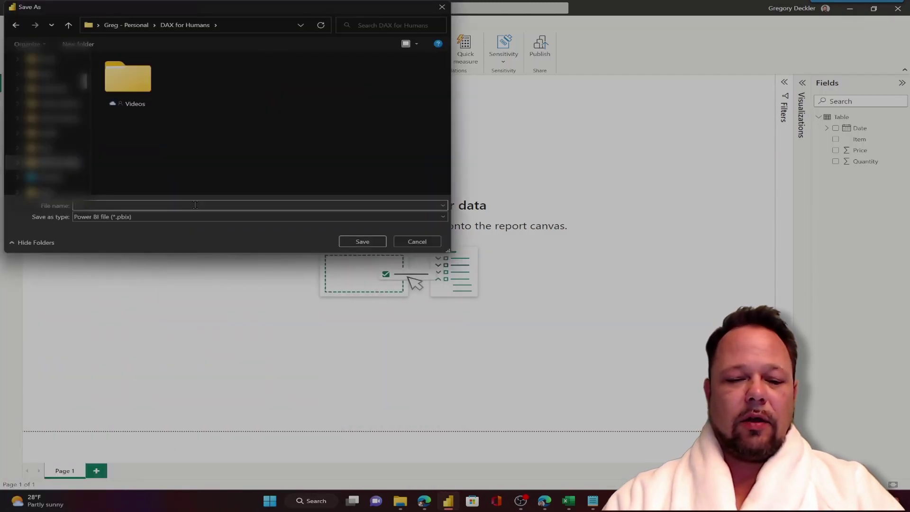
{"action": "type", "text": "Episode3"}
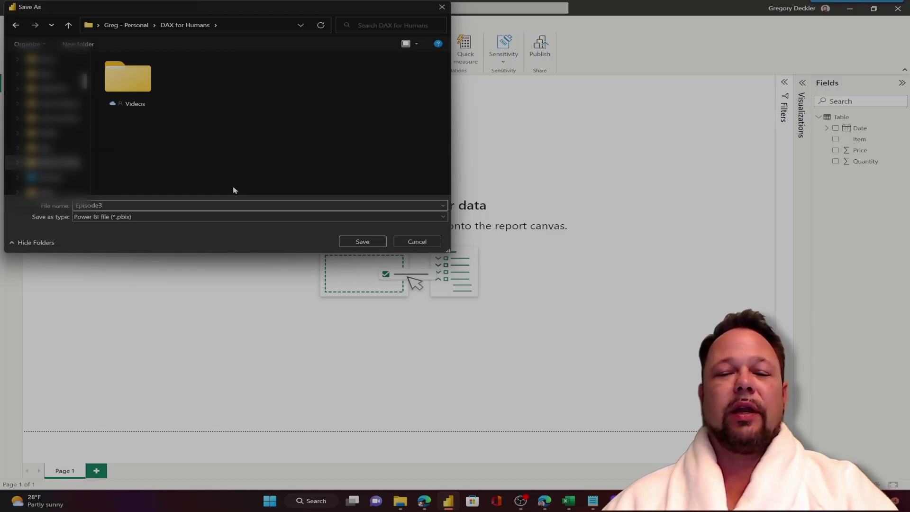
{"action": "left_click", "coordinate": [362, 242]}
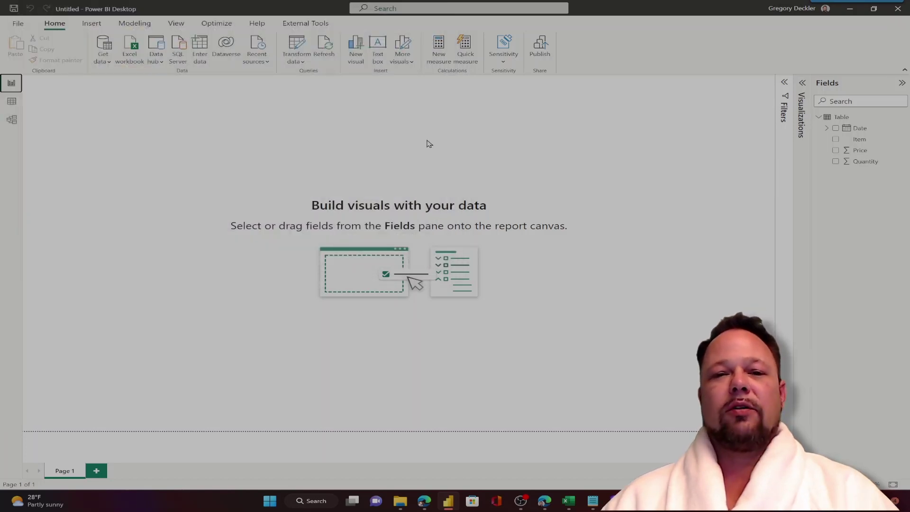